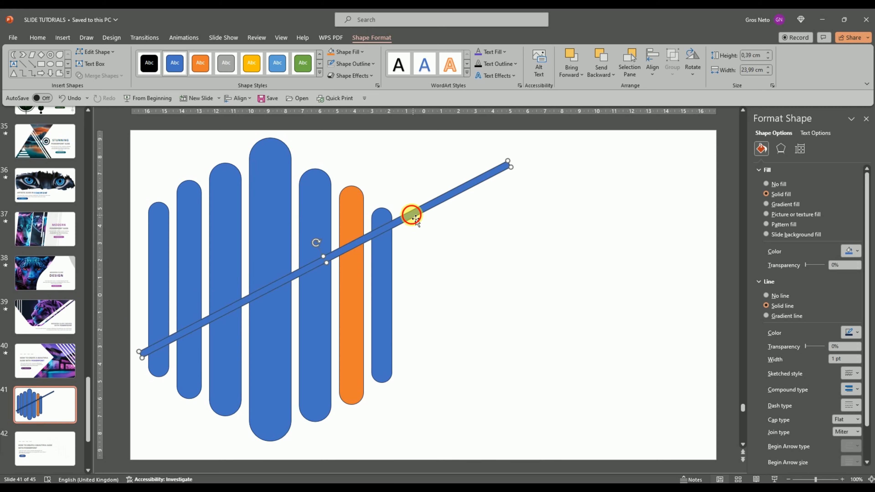
Step: Move the long diagonal bar down-left across the blue pill columns and subtract it from the blue shape
left_click_drag(410, 215, 378, 235)
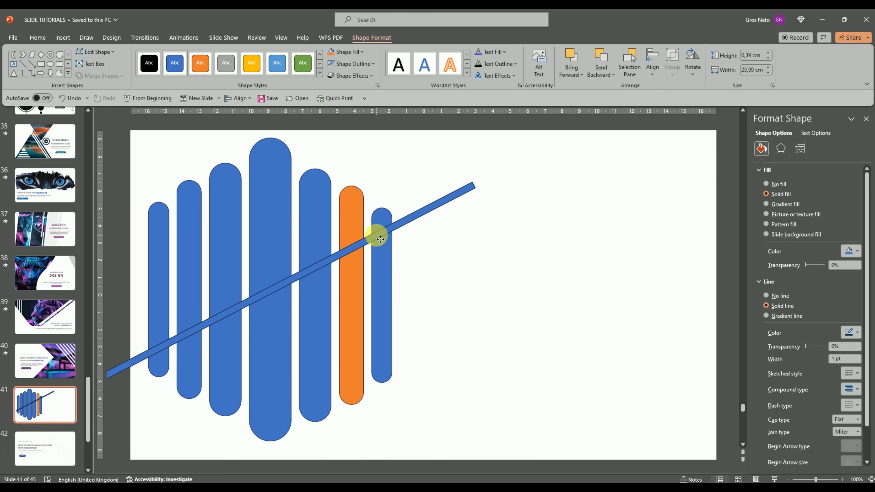
left_click(290, 201)
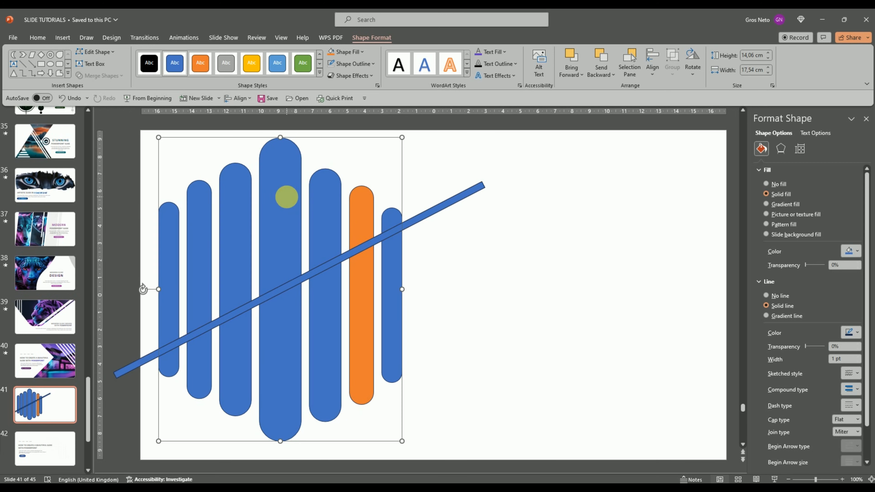
left_click(272, 293, "shift")
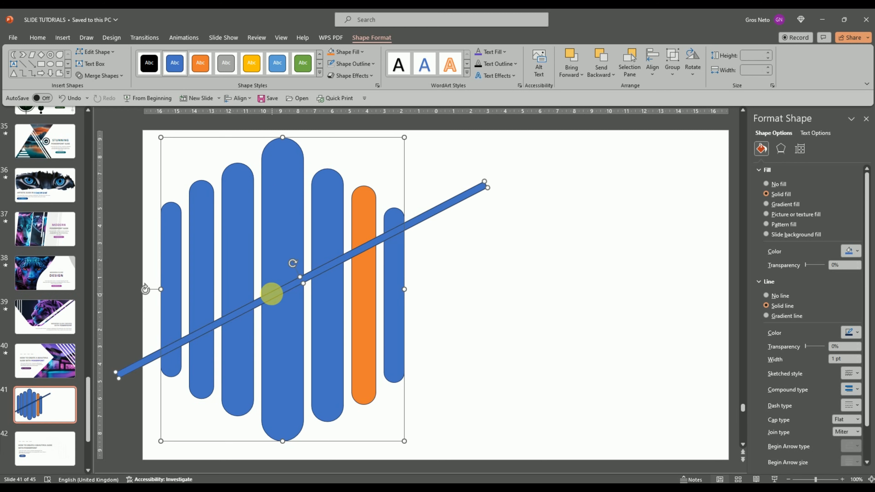
left_click(110, 77)
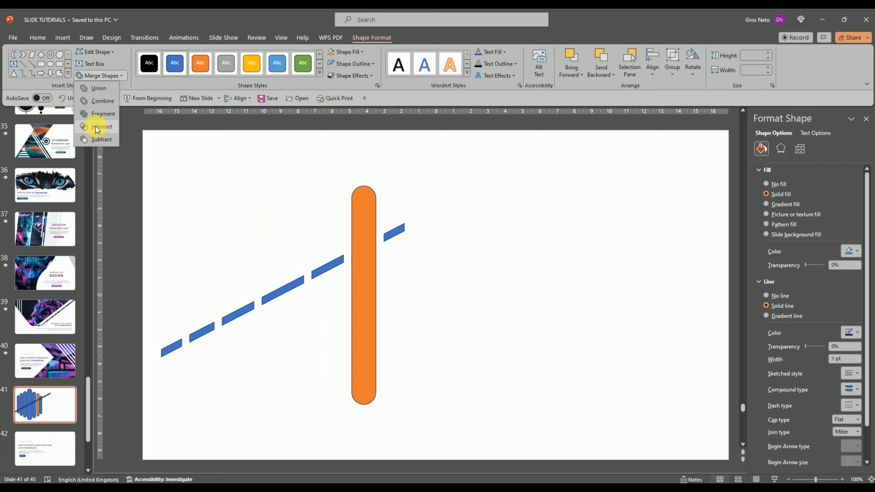
left_click(93, 140)
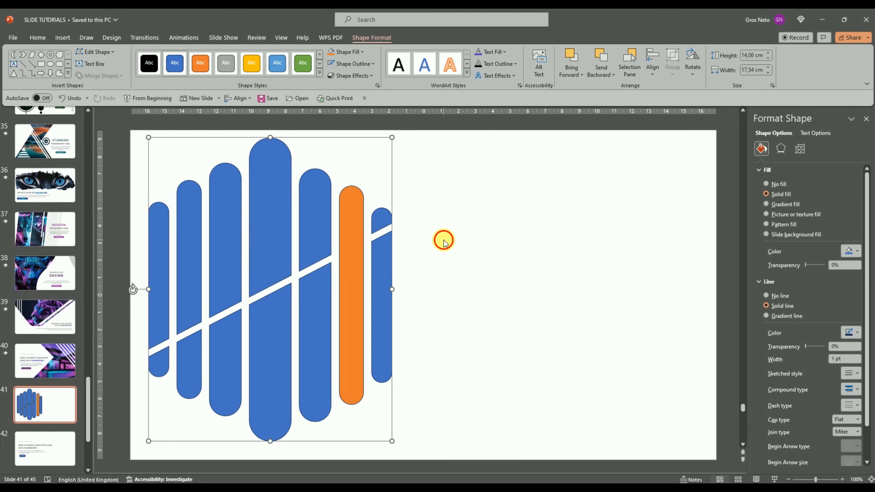
left_click(443, 241)
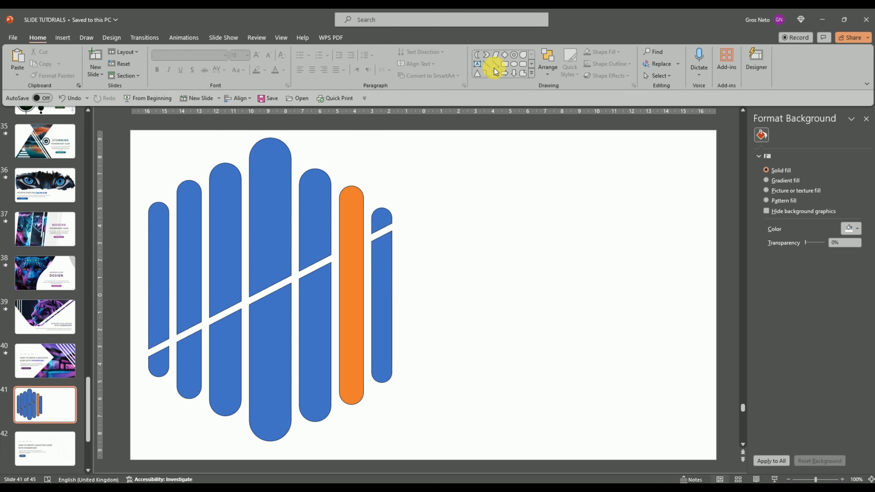
Step: Draw a thin rectangle about 0.13 cm high and 13.65 cm wide, tilted parallel to the diagonal gap over the blue columns' lower part
left_click(505, 65)
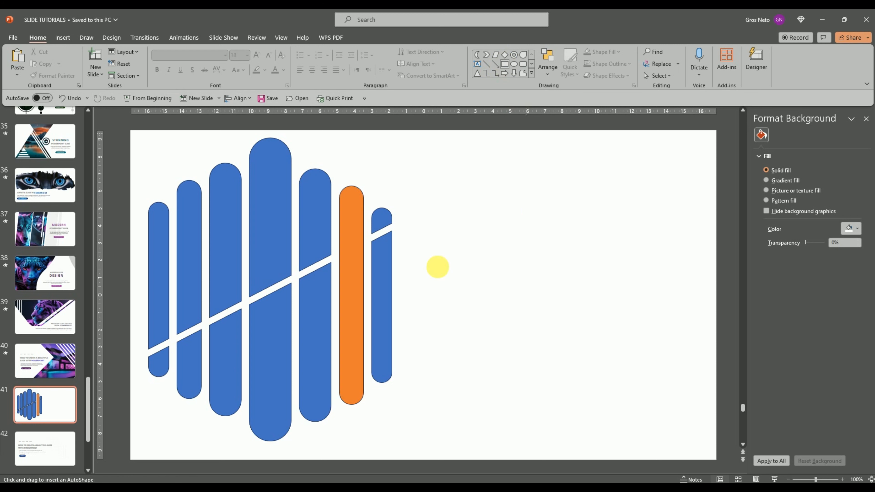
left_click_drag(192, 353, 427, 356)
left_click_drag(308, 337, 274, 279)
left_click_drag(269, 314, 275, 385)
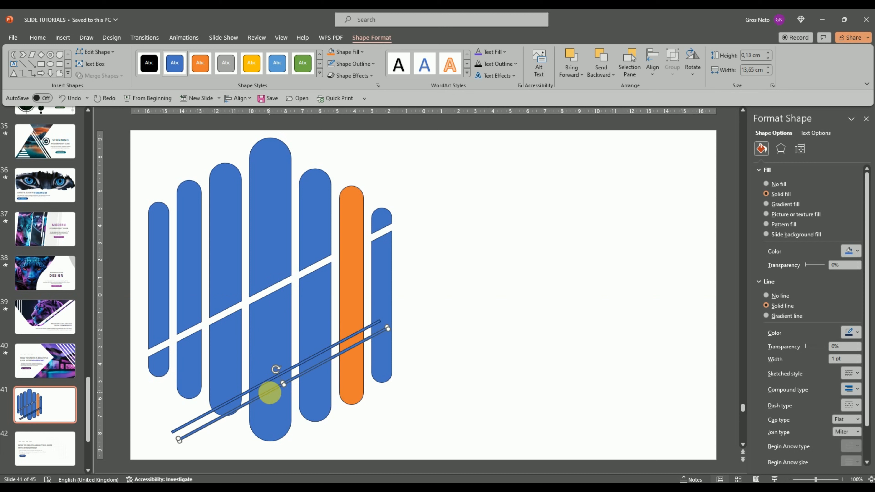
Step: Duplicate the thin diagonal bar repeatedly to build a stack of six evenly spaced parallel bars
key("ctrl+d")
key("ctrl+d")
key("ctrl+d")
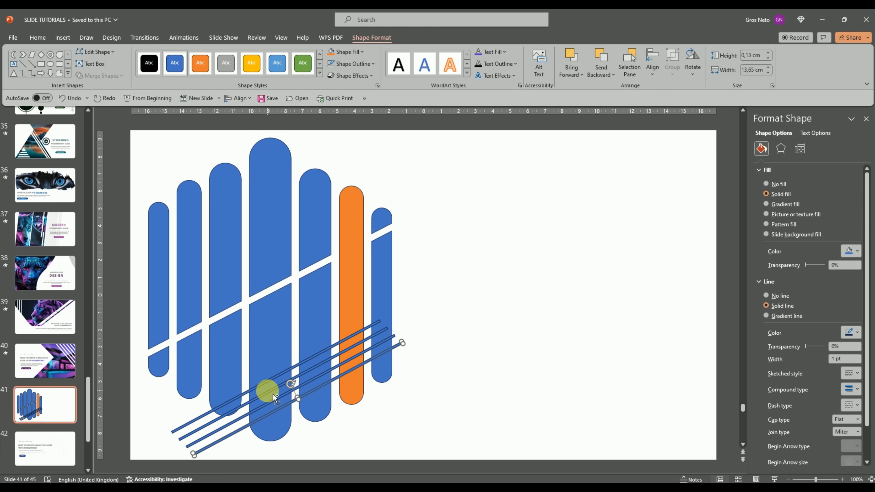
key("ctrl+d")
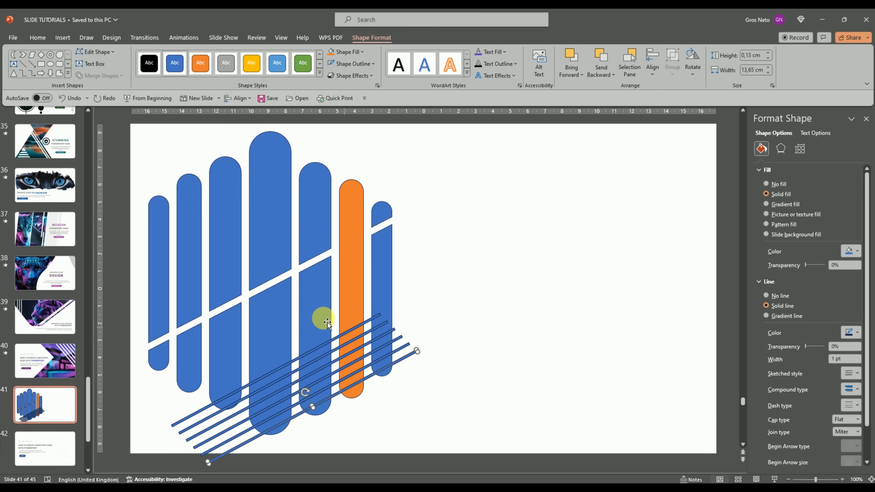
left_click(274, 323)
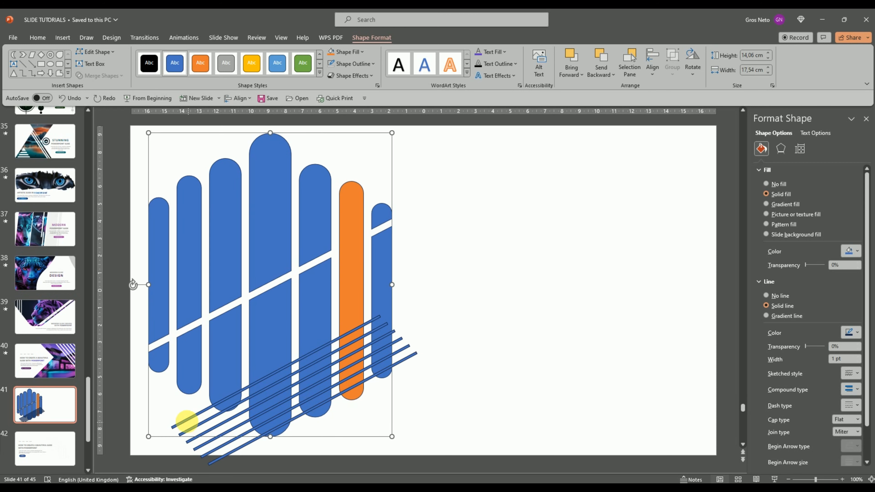
left_click(193, 424, "shift")
left_click(190, 429, "shift")
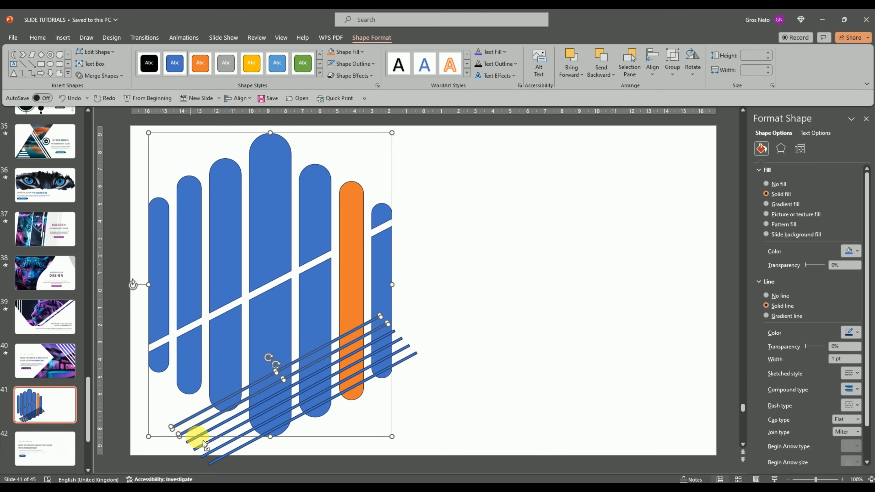
left_click(197, 436, "shift")
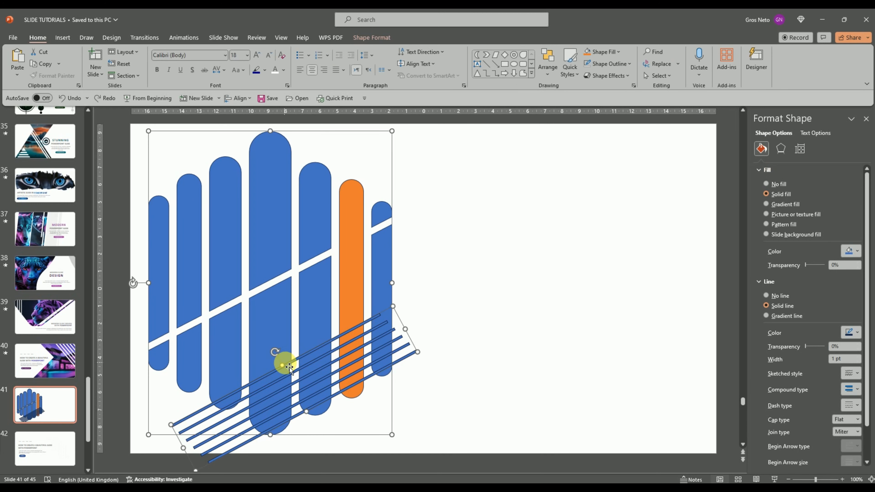
left_click_drag(291, 368, 280, 368)
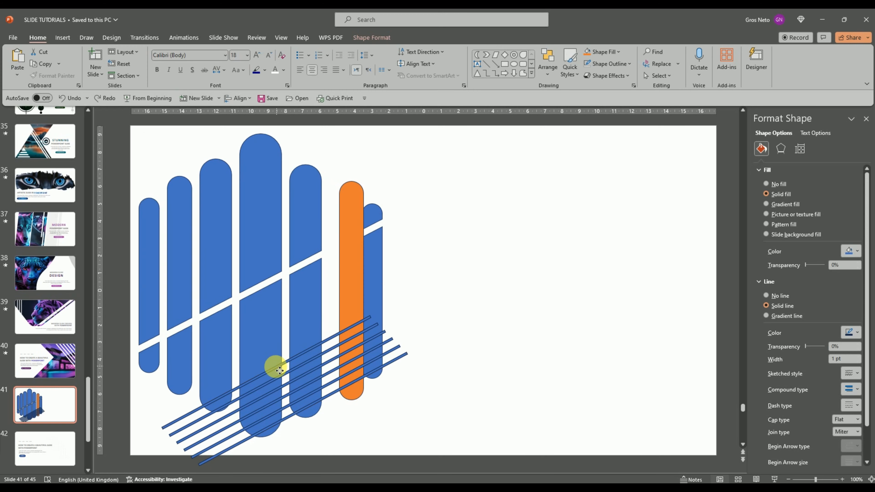
key("ctrl+z")
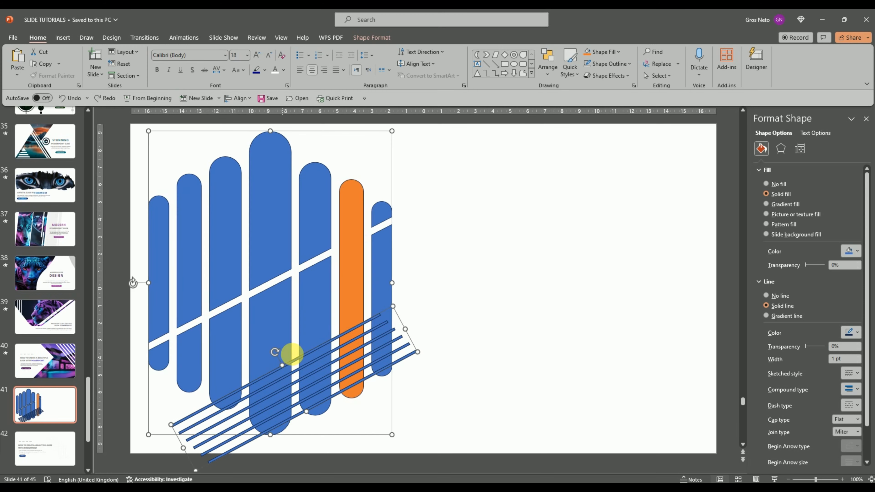
left_click(465, 306)
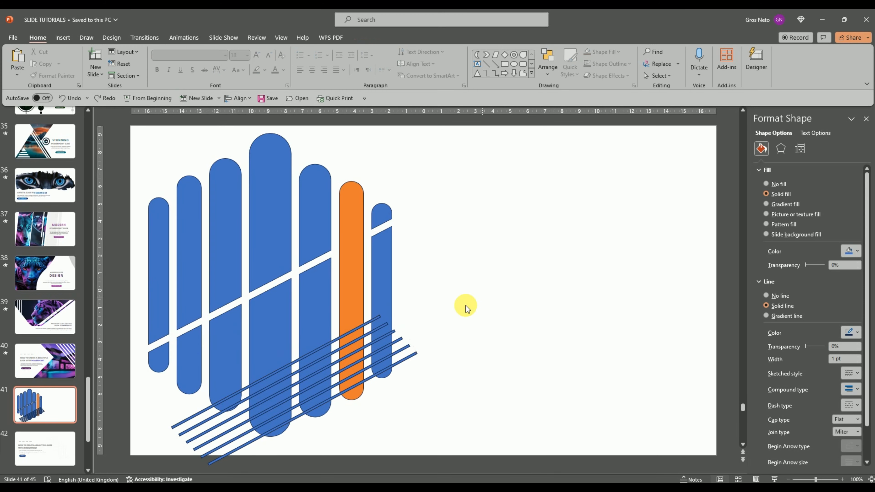
Step: Move the set of thin diagonal bars slightly down and left over the bottoms of the blue columns
left_click(302, 363)
left_click_drag(302, 363, 286, 373)
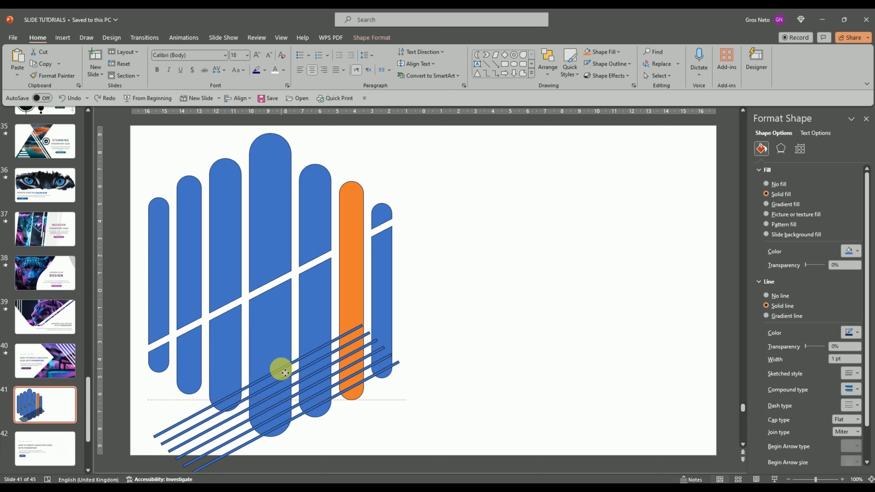
left_click_drag(280, 369, 280, 368)
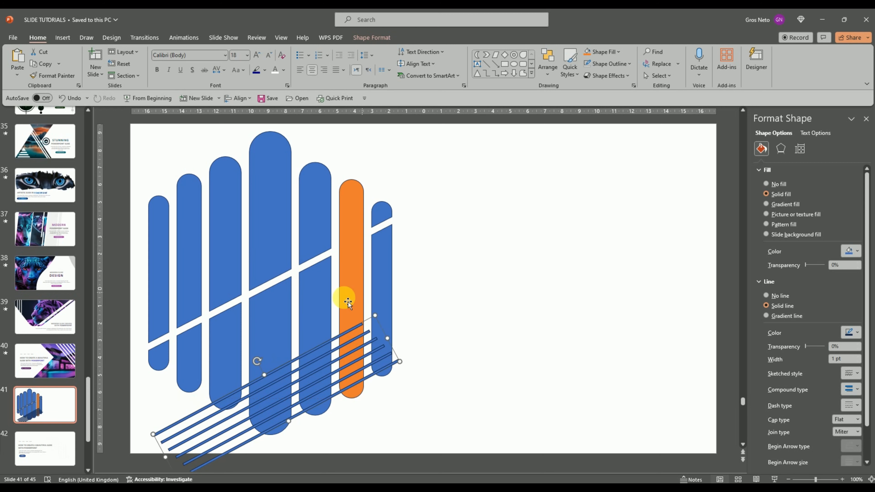
Step: Subtract the thin diagonal bars from the blue column shape to cut fine stripes into its lower part
left_click(288, 309, "shift")
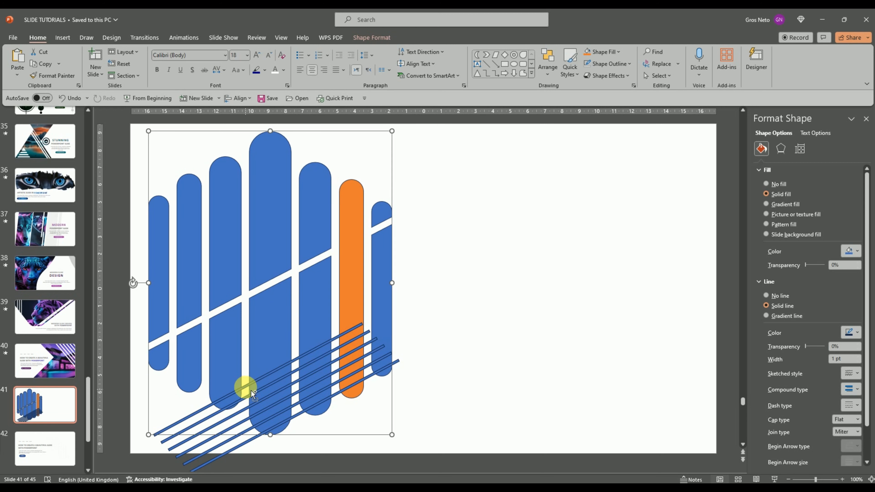
left_click(371, 37)
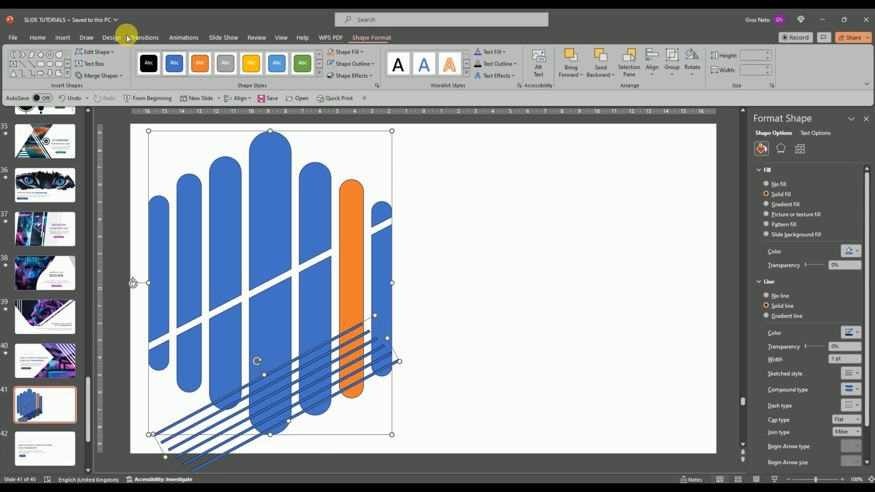
left_click(100, 75)
left_click(100, 139)
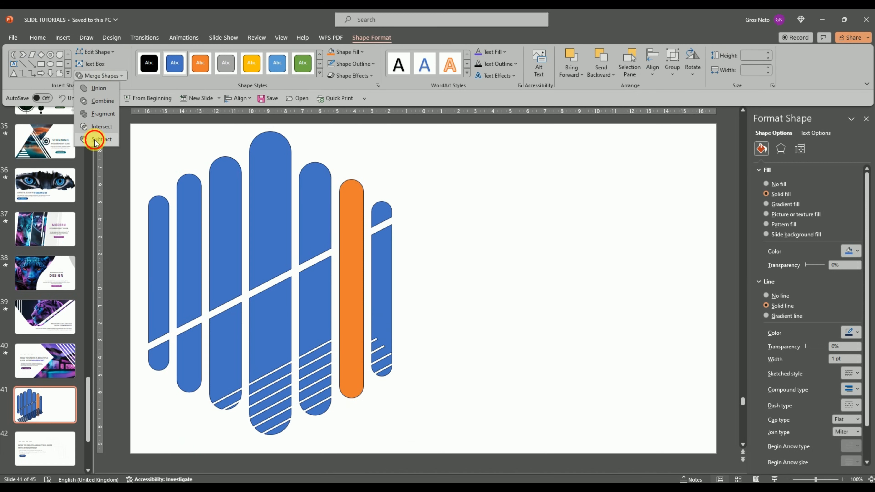
left_click(211, 172)
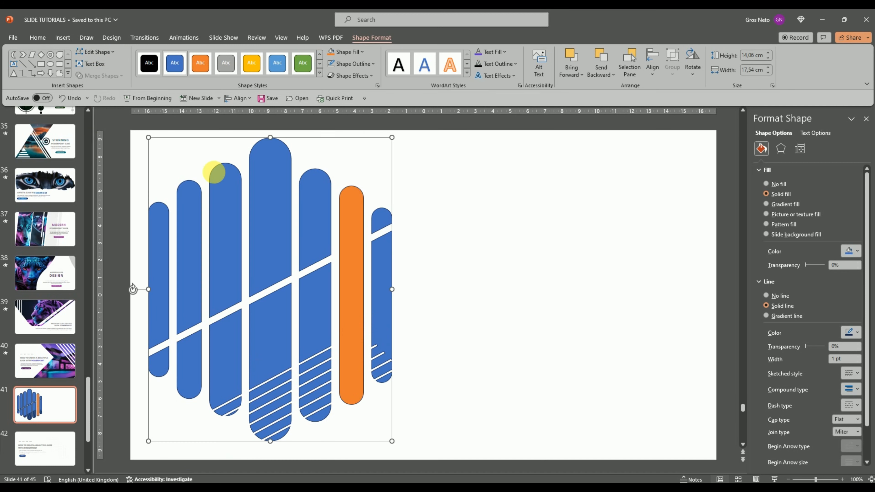
left_click(527, 243)
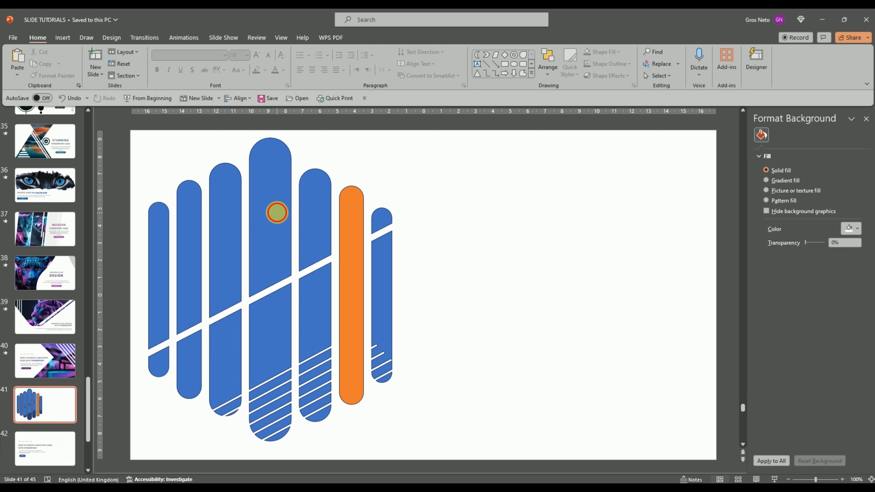
Step: Copy the cut blue column shape without the orange pill and switch to Slide Master view
left_click(280, 217)
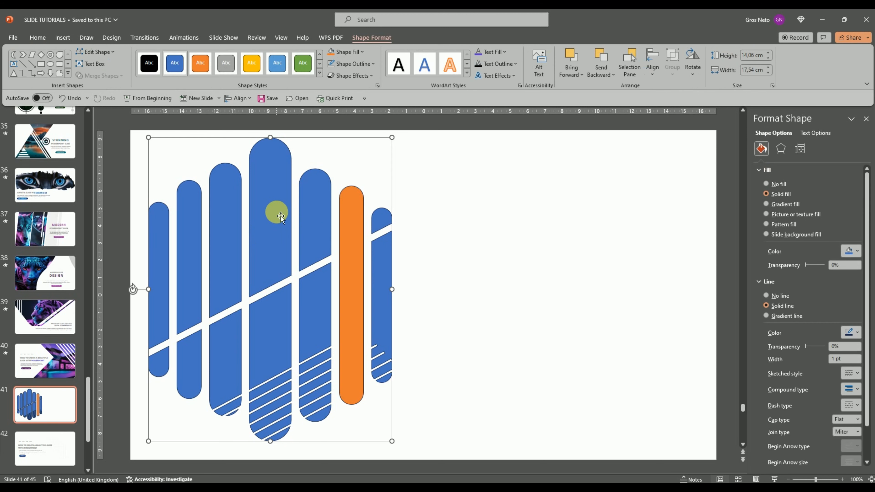
right_click(280, 215)
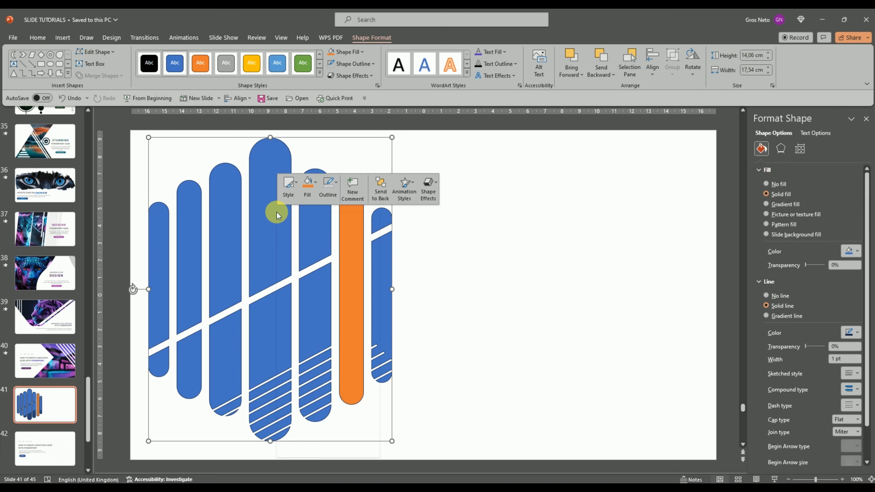
left_click(301, 248)
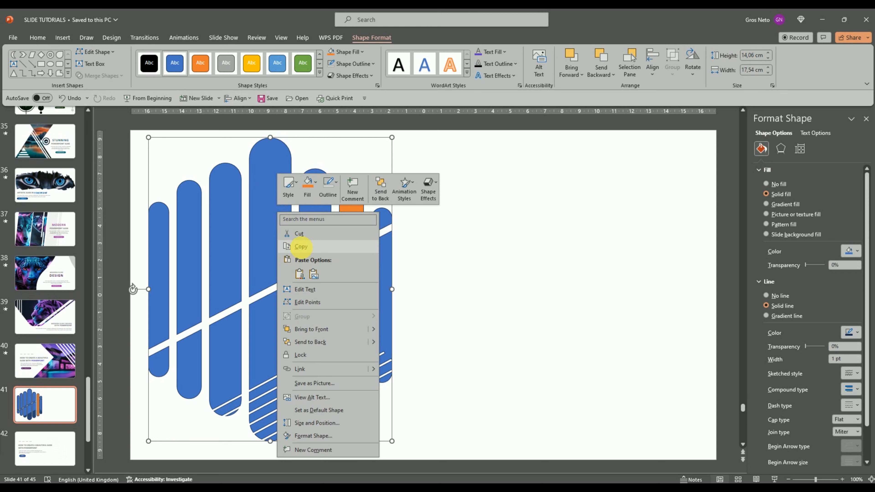
left_click(281, 38)
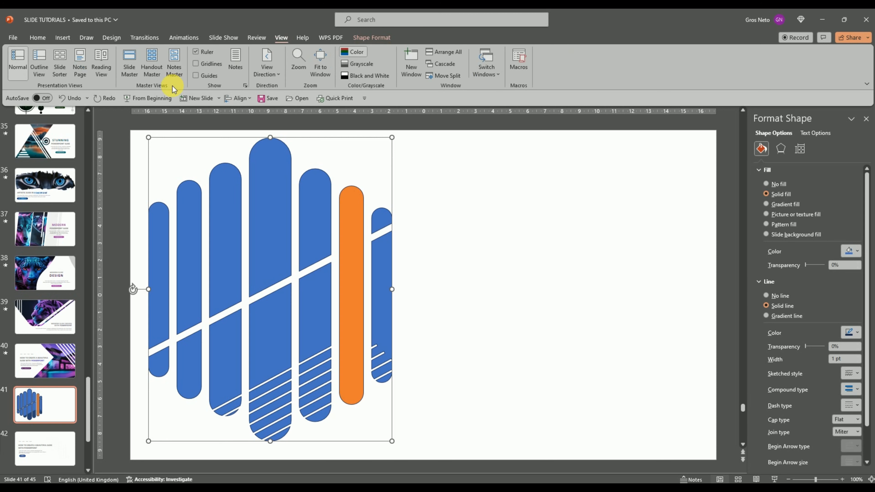
left_click(130, 62)
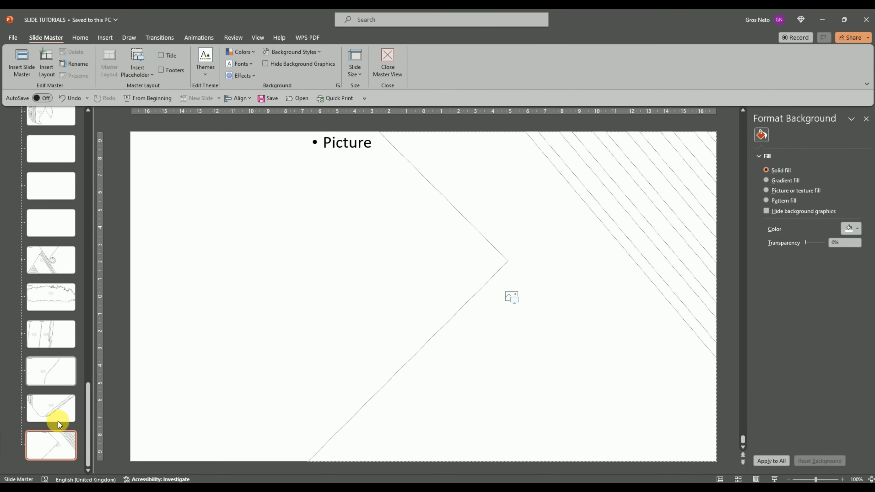
Step: Add a new layout after the last one in the slide master and delete all its title and footer placeholders
left_click(62, 448)
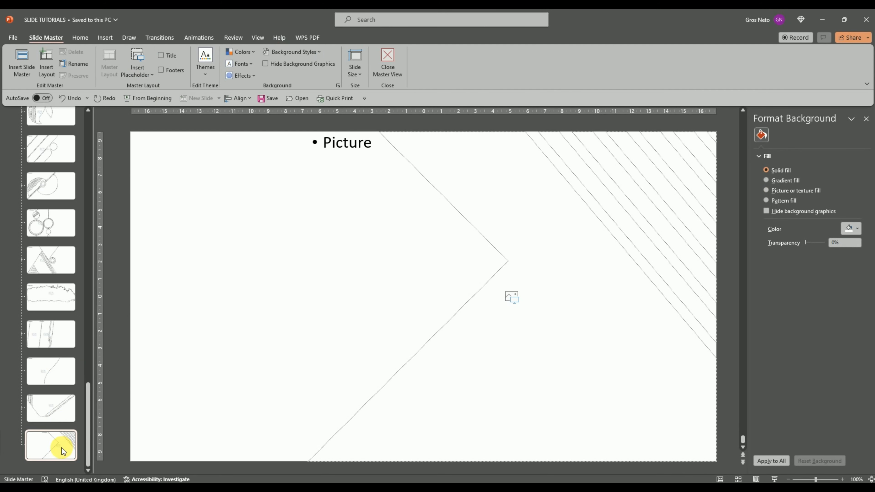
key("Return")
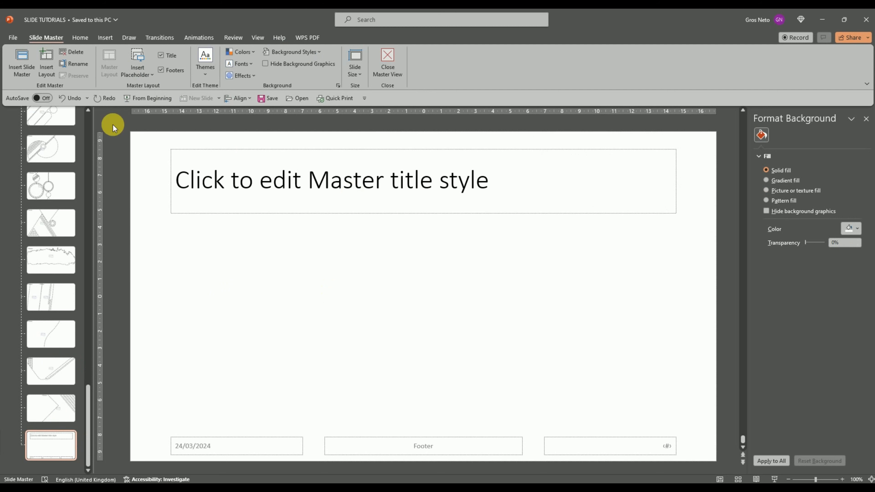
left_click_drag(108, 123, 726, 469)
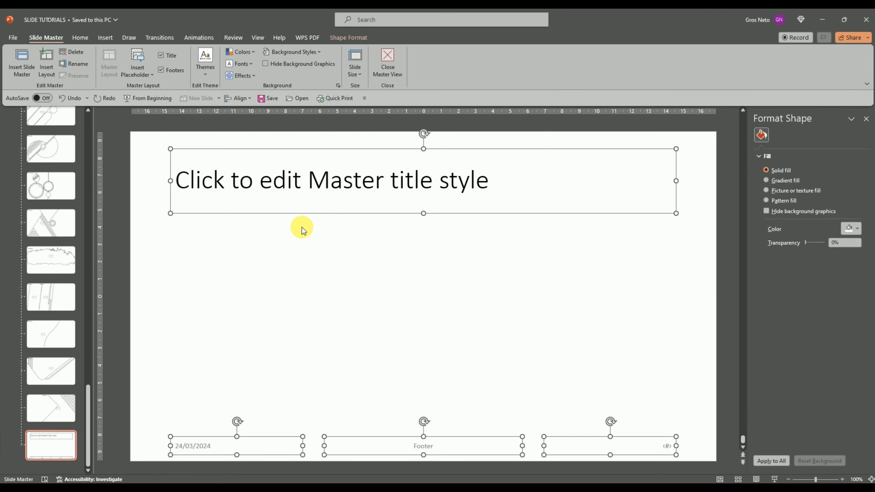
key("Delete")
Step: Paste the copied blue column shape onto the empty layout and deselect it
right_click(293, 227)
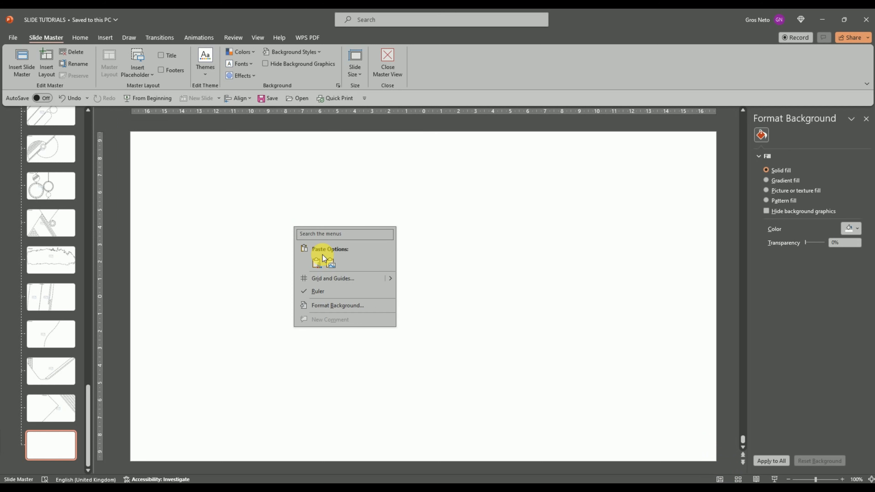
left_click(312, 266)
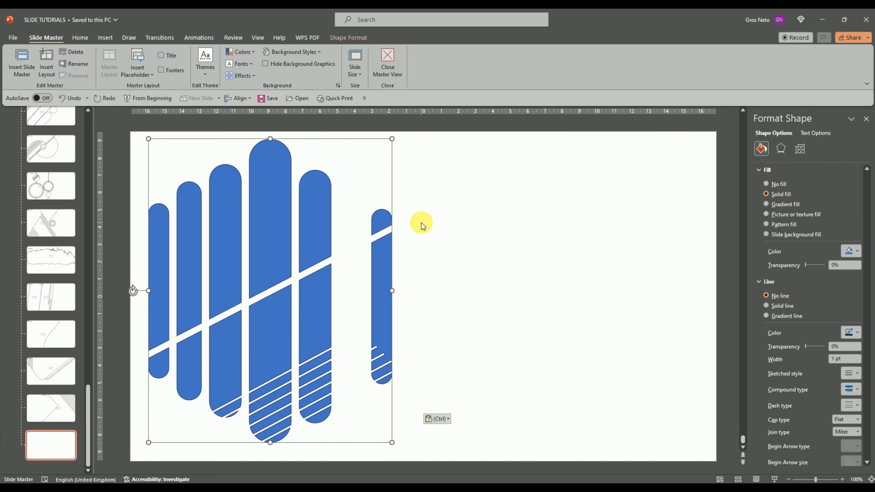
left_click(298, 146)
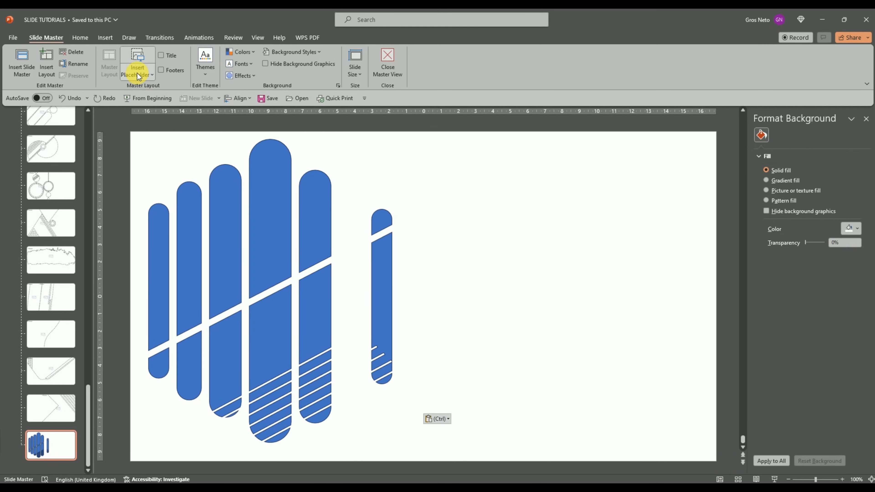
Step: Insert a picture placeholder about 22 cm wide and 19 cm high over the column shape and send it to the back
left_click(137, 72)
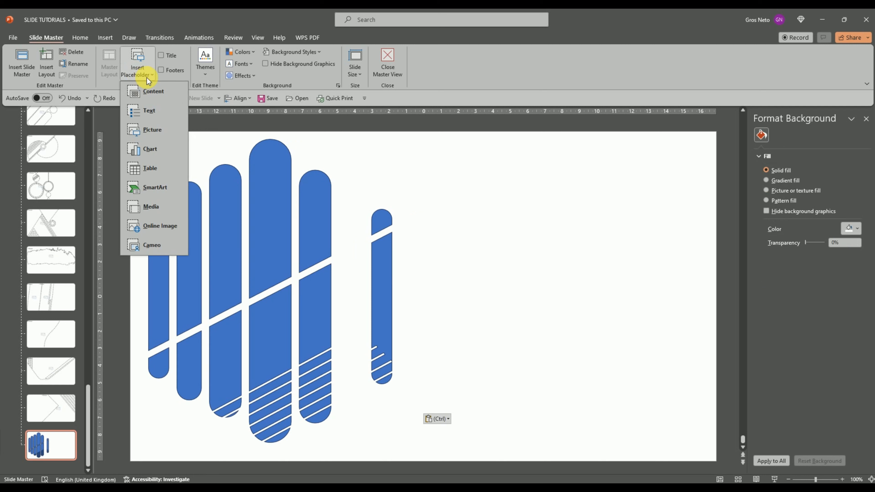
left_click(151, 130)
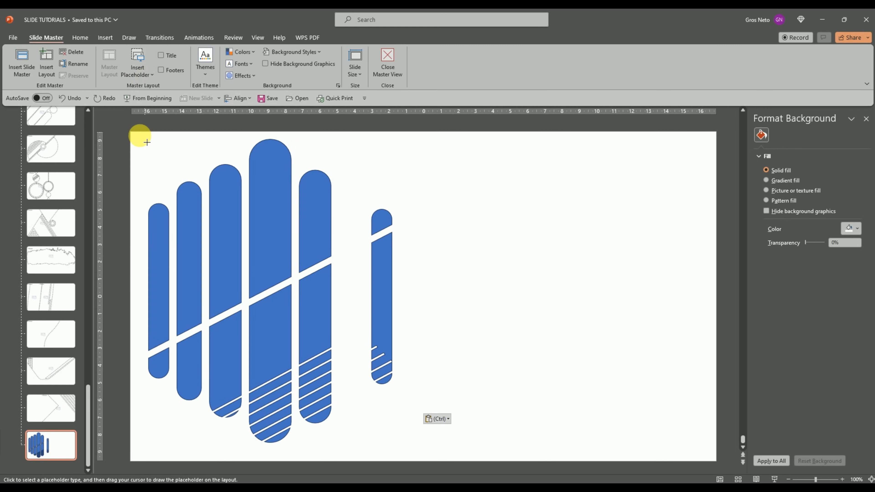
left_click_drag(132, 134, 513, 465)
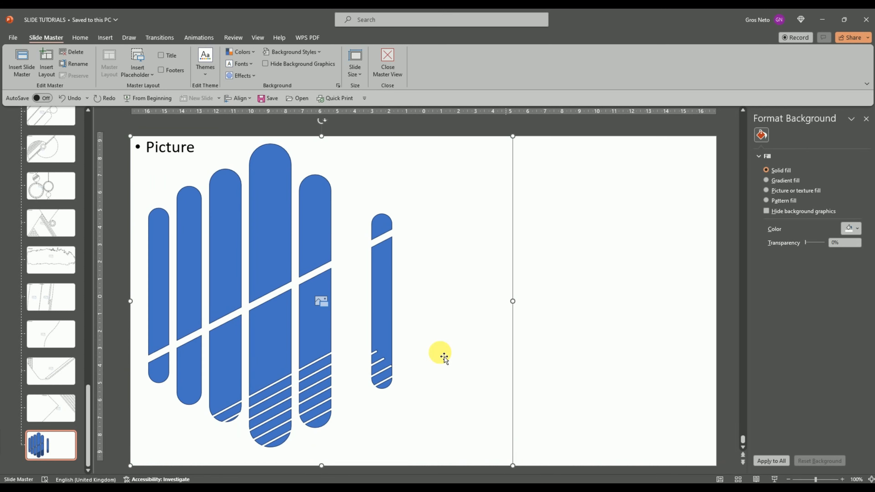
right_click(391, 242)
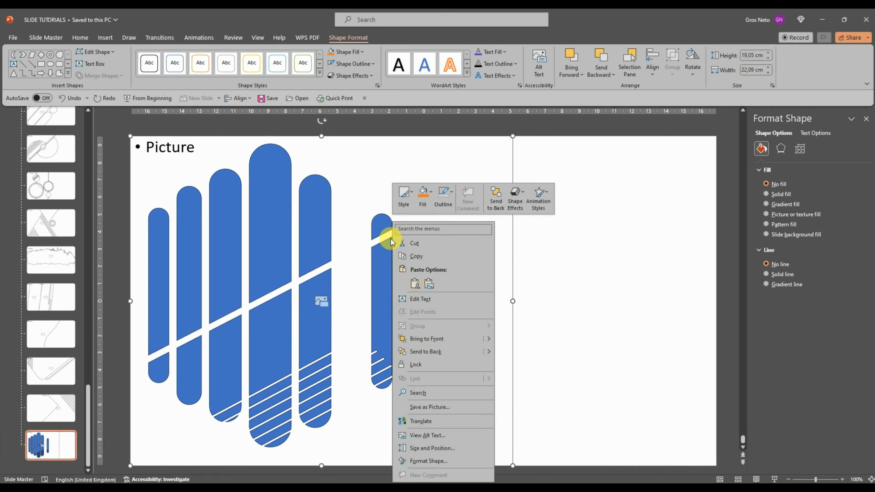
left_click(432, 352)
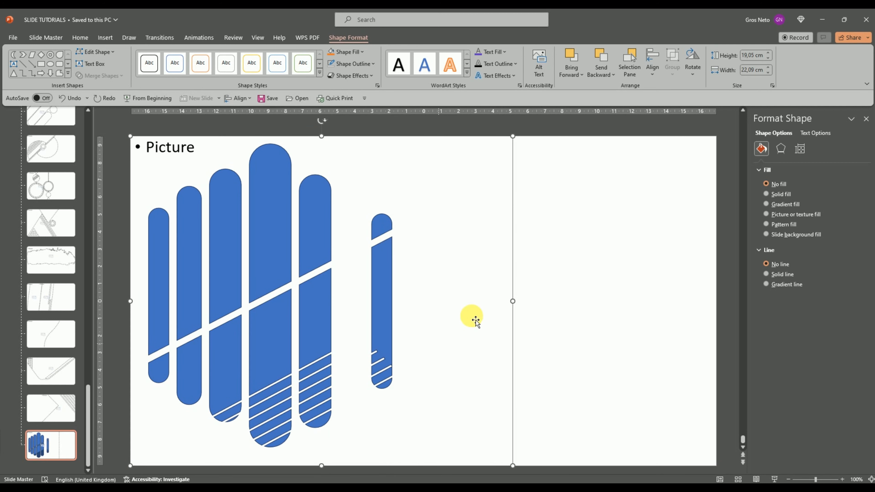
left_click(564, 247)
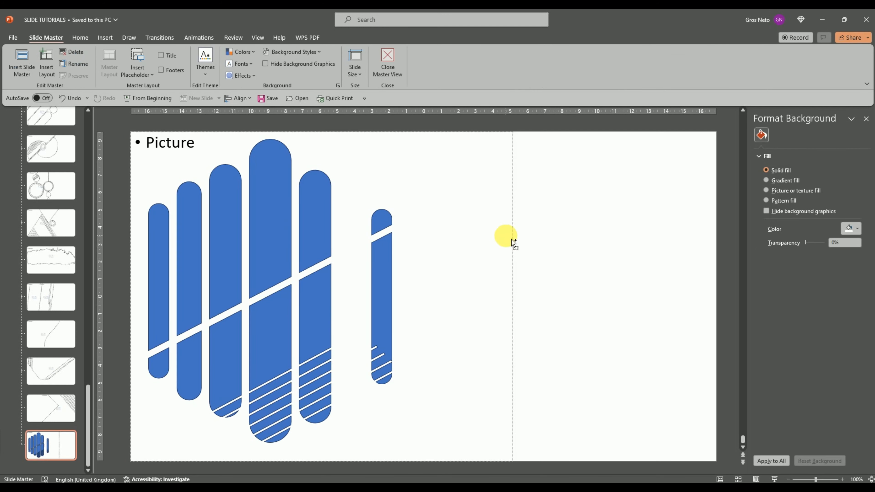
Step: Intersect the picture placeholder with the blue column shape so the placeholder takes on the column outline
left_click(510, 237)
left_click(329, 231, "shift")
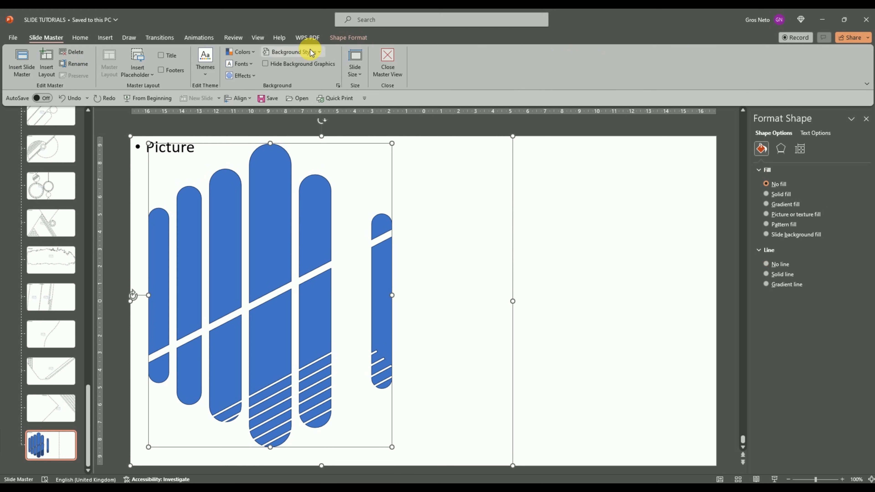
left_click(341, 38)
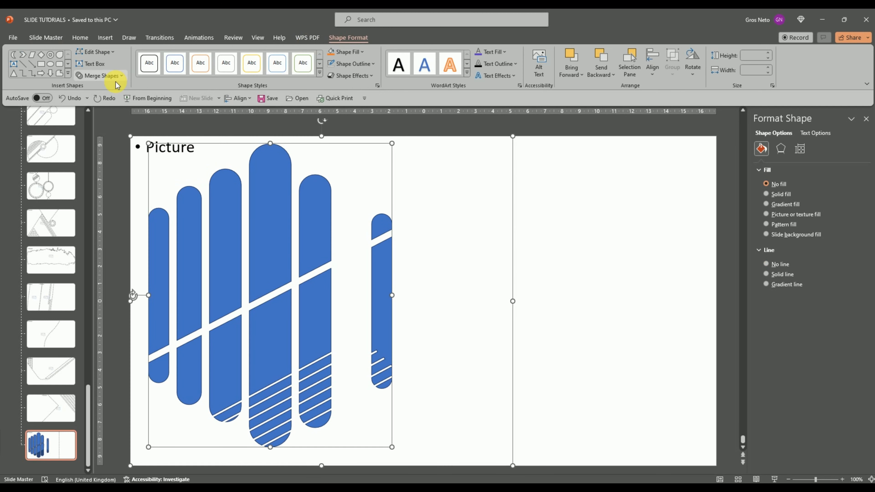
left_click(113, 76)
left_click(101, 128)
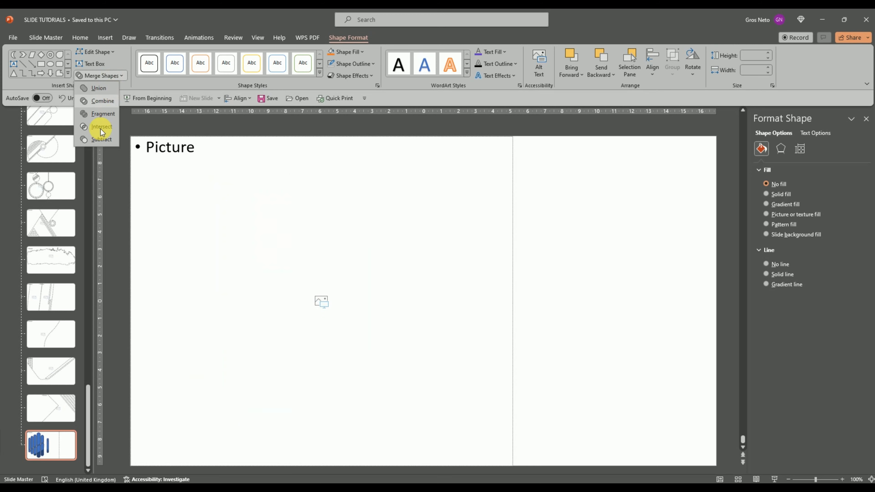
left_click(557, 240)
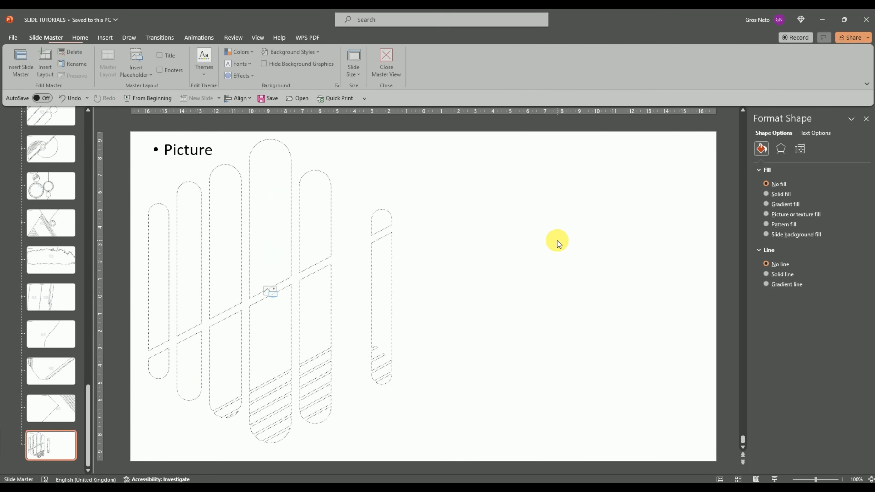
Step: Close Slide Master view and add a new slide after slide 40 using the new pill-column layout
left_click(387, 61)
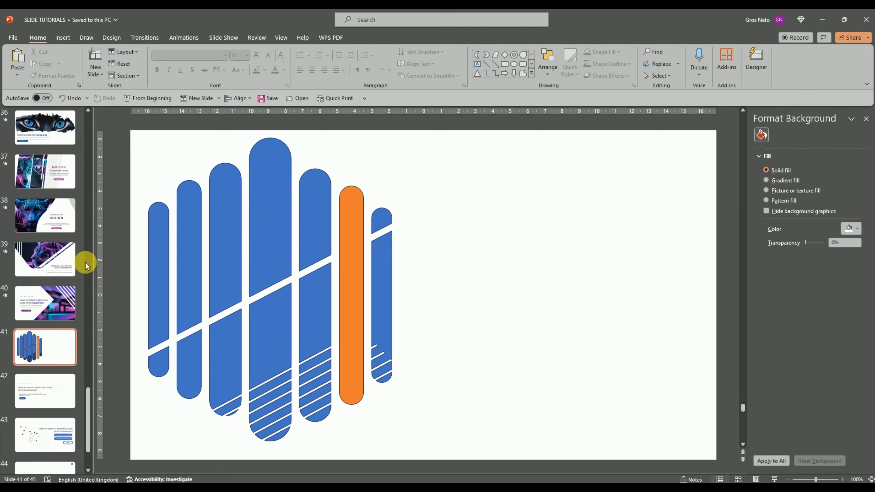
left_click(60, 312)
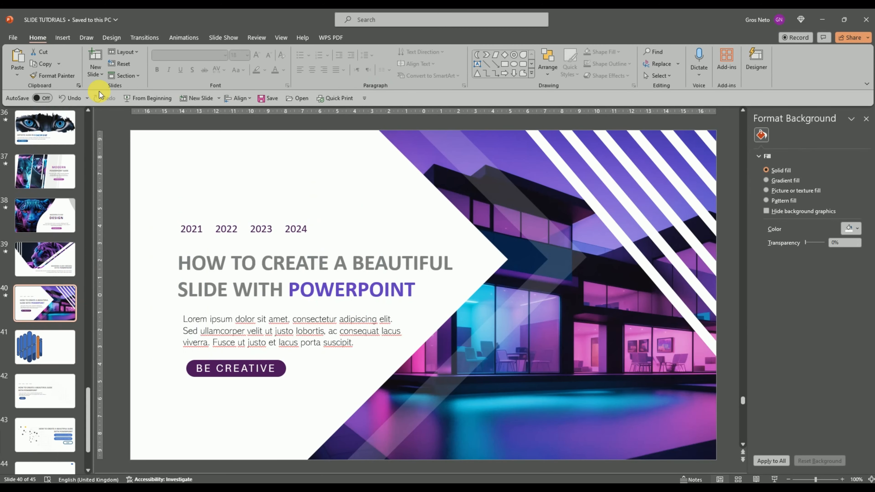
left_click(96, 72)
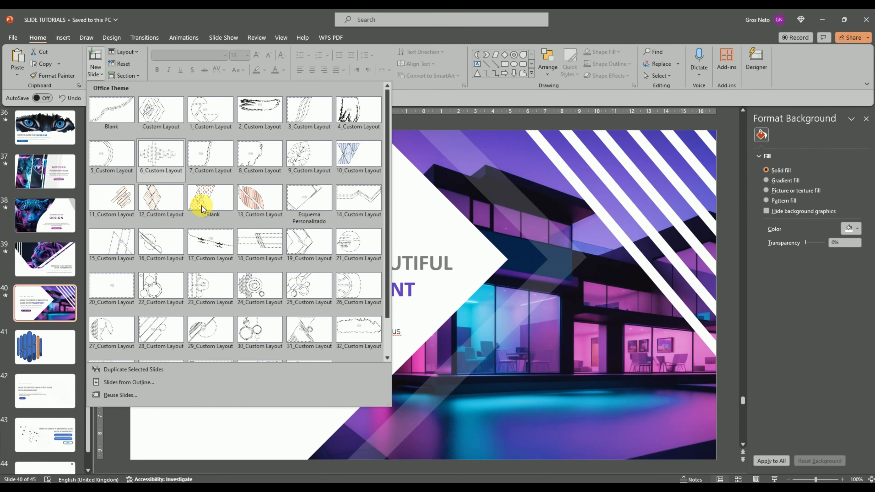
left_click(311, 330)
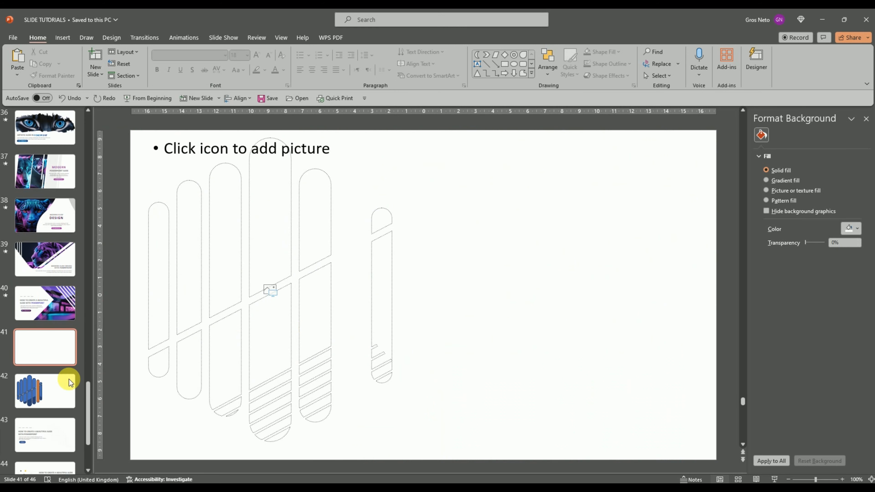
Step: Copy the orange pill from slide 42 and paste it into the gap between the placeholder columns on slide 41
left_click(60, 383)
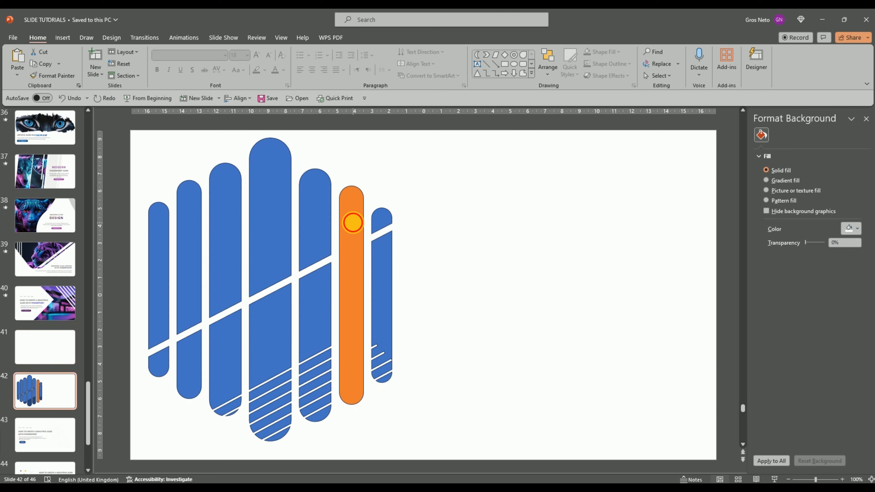
left_click(353, 223)
right_click(353, 222)
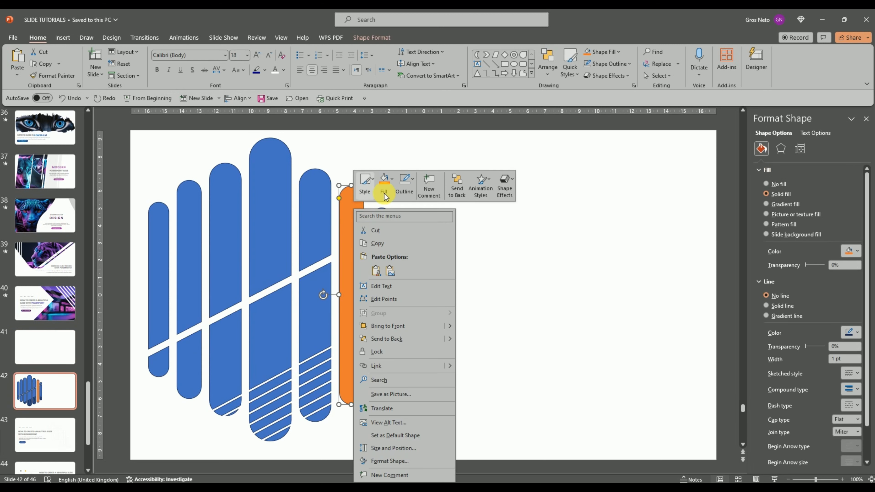
left_click(386, 247)
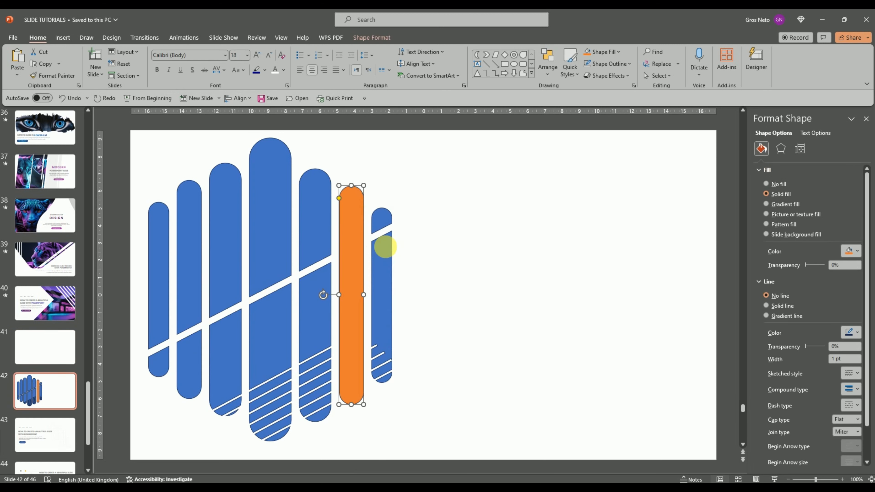
left_click(58, 389)
left_click(55, 358)
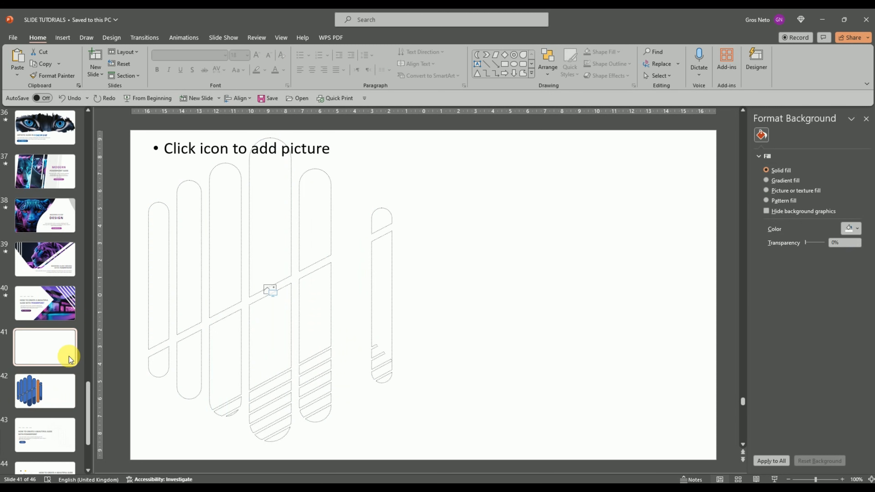
right_click(483, 207)
left_click(508, 241)
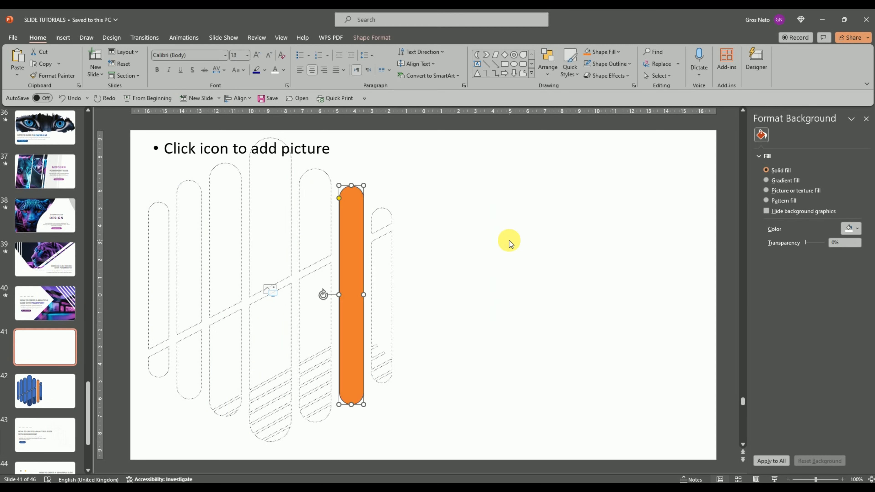
left_click(448, 212)
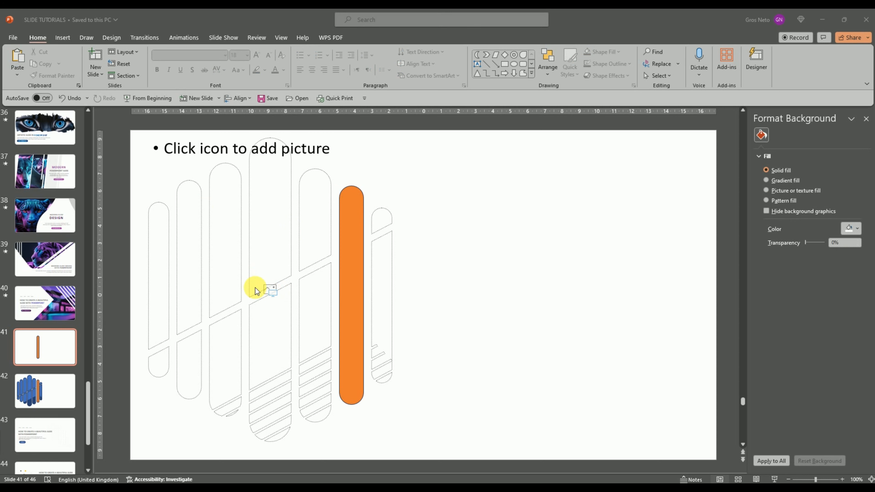
Step: Fill the picture placeholder with the purple mountain lake image from the Nature folder
left_click(267, 286)
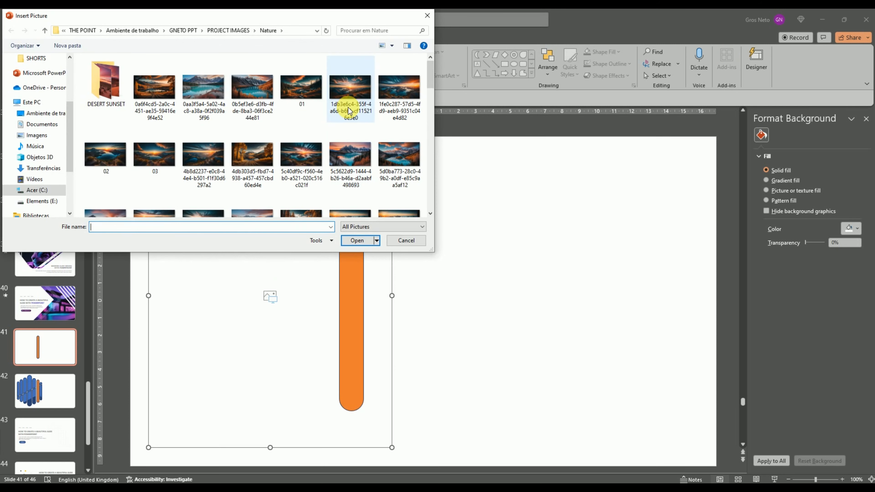
scroll(354, 117, "down", 1)
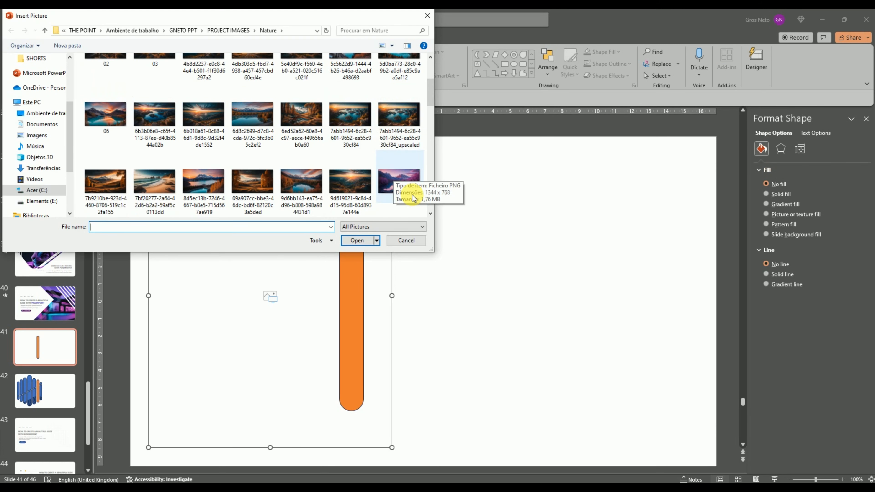
double_click(387, 177)
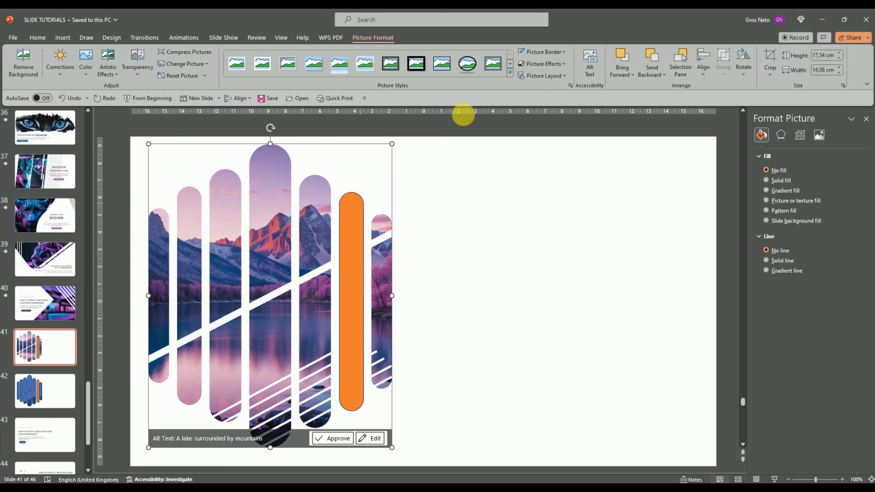
Step: Apply a slightly warmer color tone to the picture and correct it to brightness -20% and contrast +20%
left_click(87, 66)
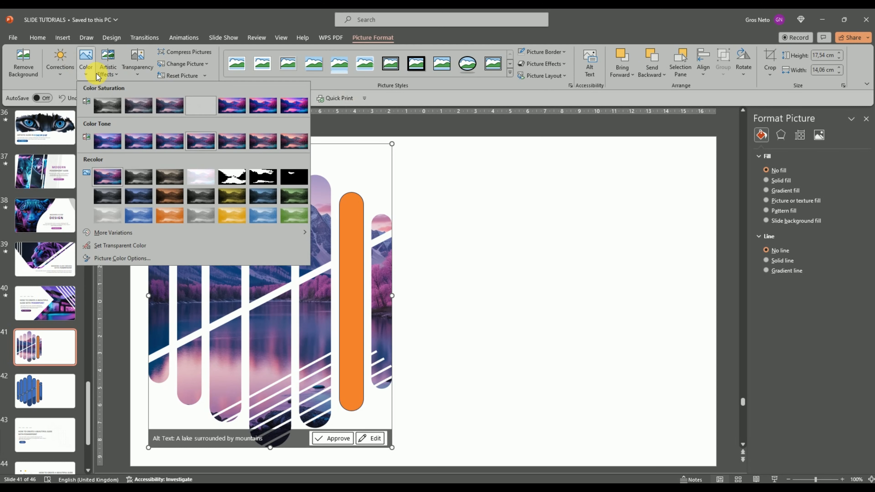
left_click(233, 143)
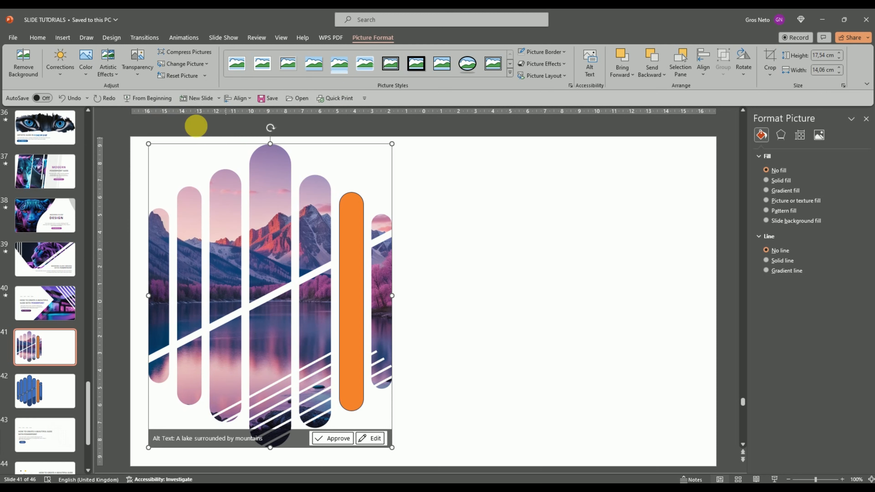
left_click(72, 76)
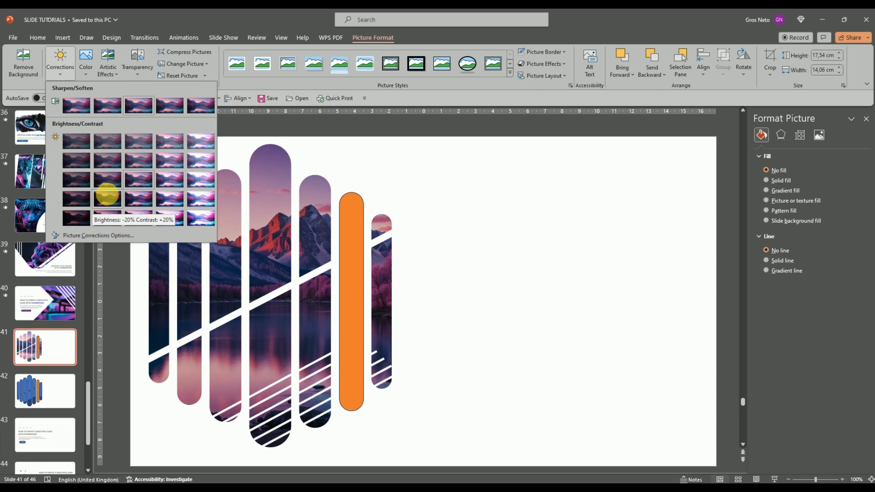
left_click(107, 196)
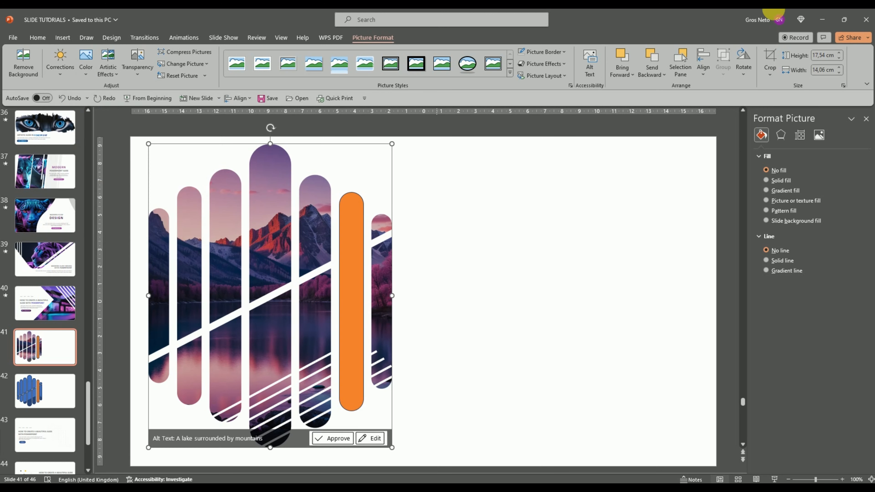
Step: Shift the image leftward within its crop frame so the mountains sit behind the leftmost columns
left_click(770, 56)
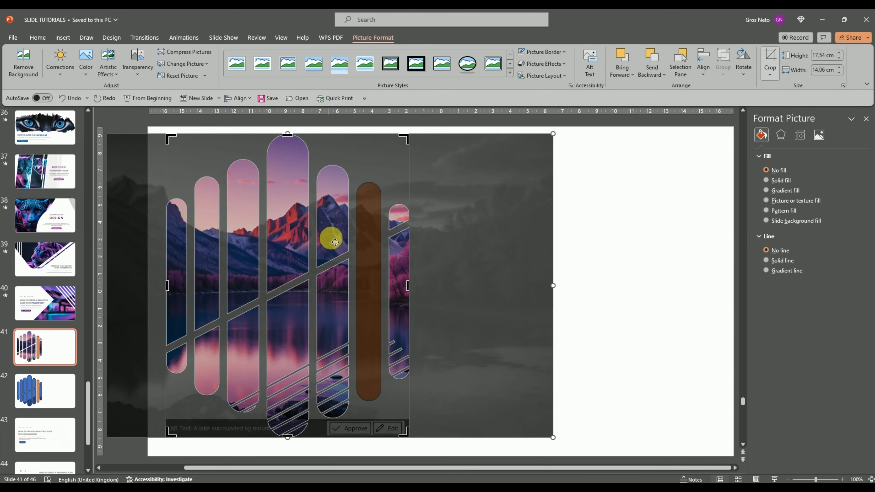
left_click_drag(335, 242, 204, 242)
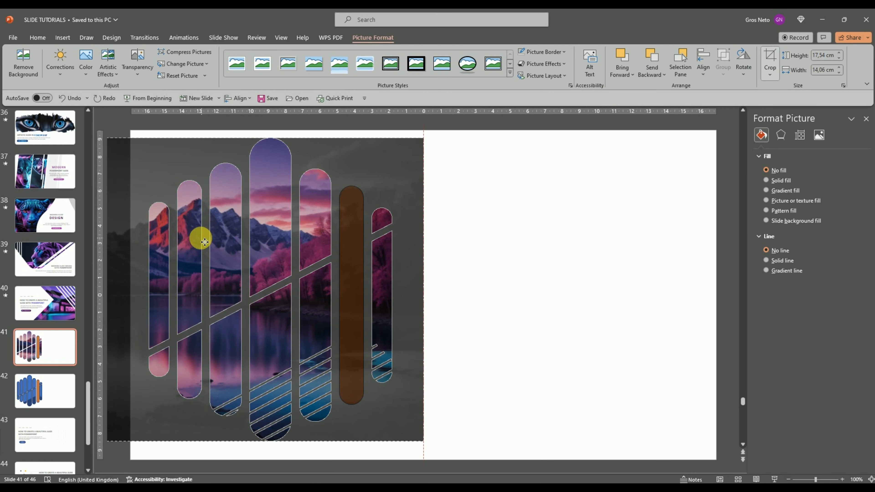